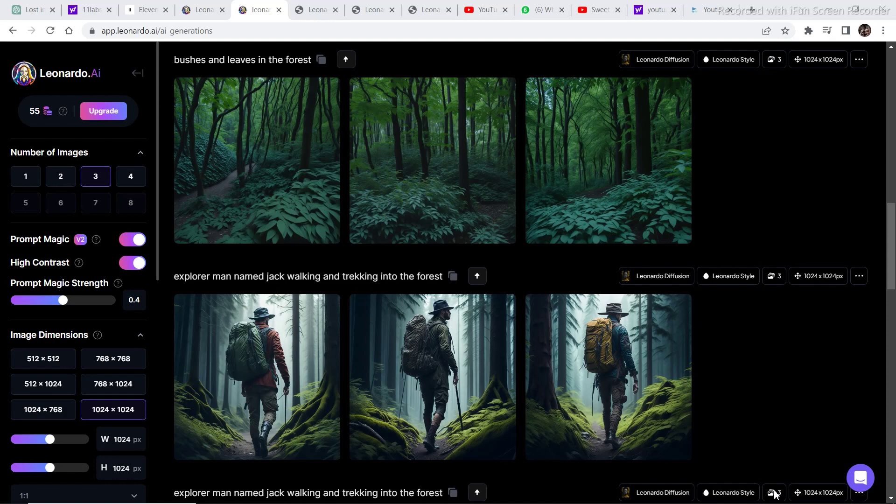
Step: In ChatGPT, select the reply continuing Jack's story through shelter, rationing and a helicopter rescue
{"action": "key", "text": "ctrl+1"}
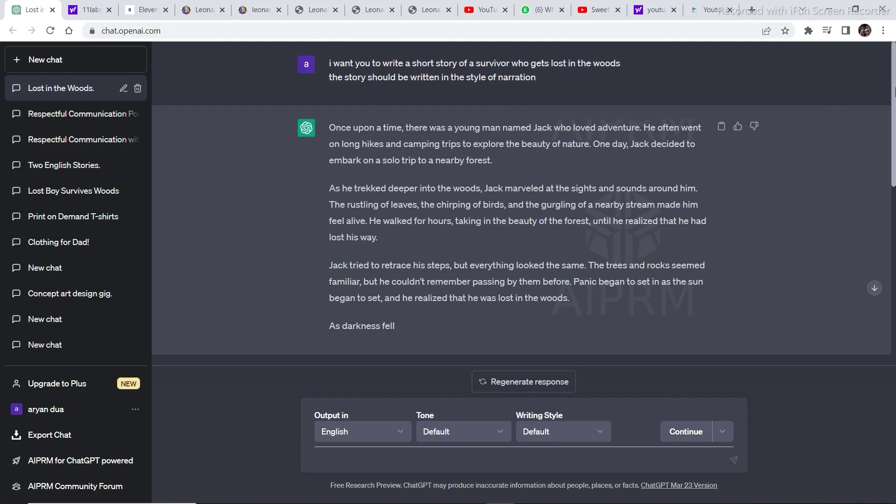
{"action": "left_click_drag", "start_coordinate": [894, 92], "coordinate": [894, 215]}
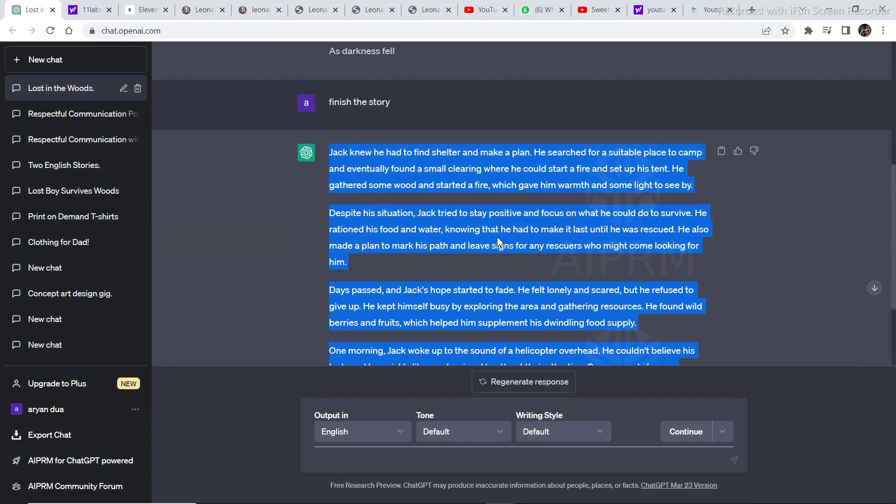
Step: Review Jack's story text and the premade/Josh voice settings on ElevenLabs' Speech Synthesis page
{"action": "left_click", "coordinate": [136, 7]}
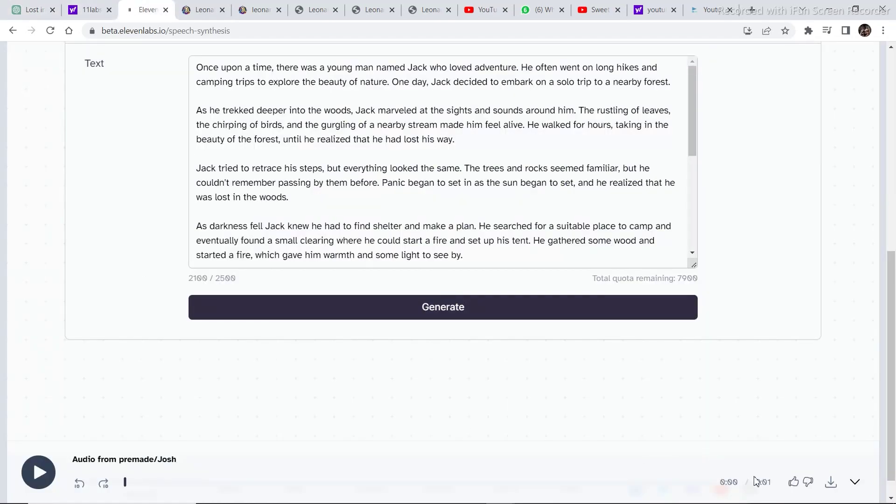
{"action": "scroll", "coordinate": [774, 496], "scroll_direction": "up", "scroll_amount": 10}
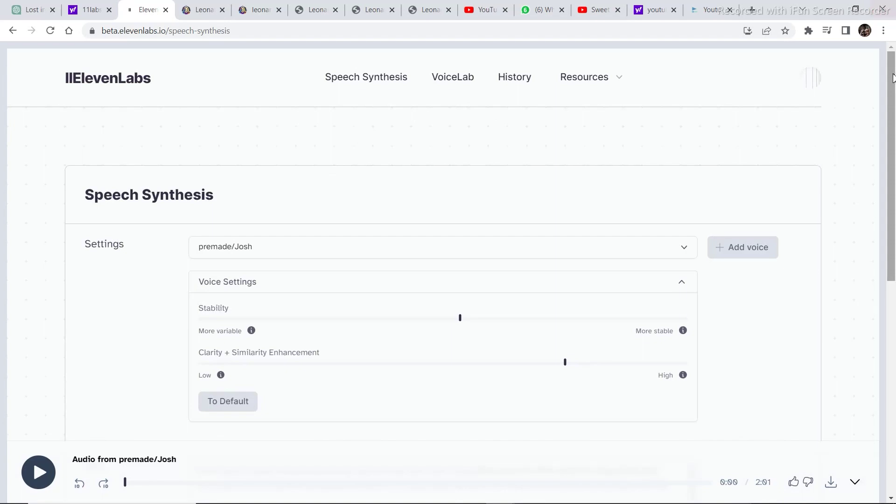
{"action": "left_click_drag", "start_coordinate": [892, 100], "coordinate": [889, 271]}
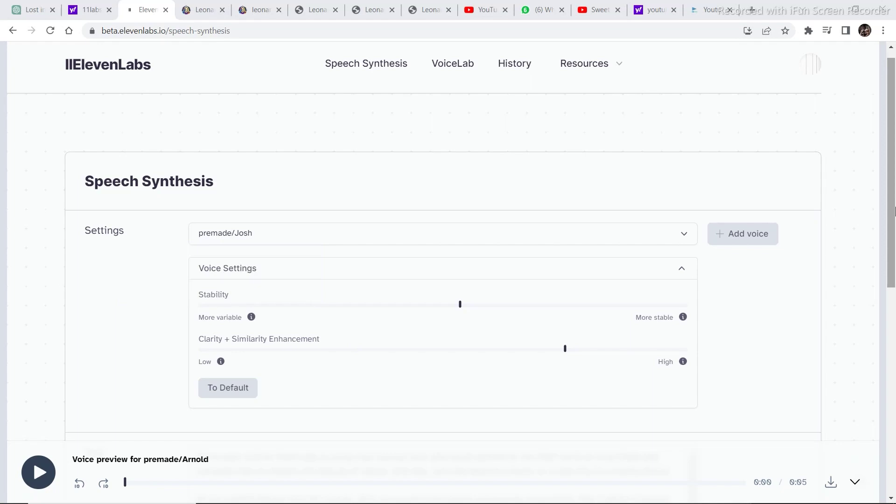
{"action": "left_click_drag", "start_coordinate": [895, 135], "coordinate": [886, 86]}
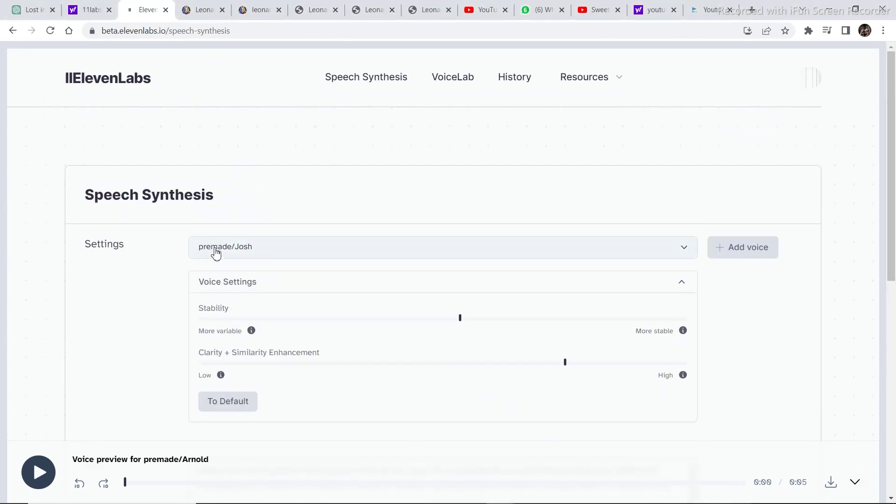
Step: Preview the Adam, Antoni, Arnold and Bella voices while keeping premade/Josh selected
{"action": "left_click", "coordinate": [685, 252]}
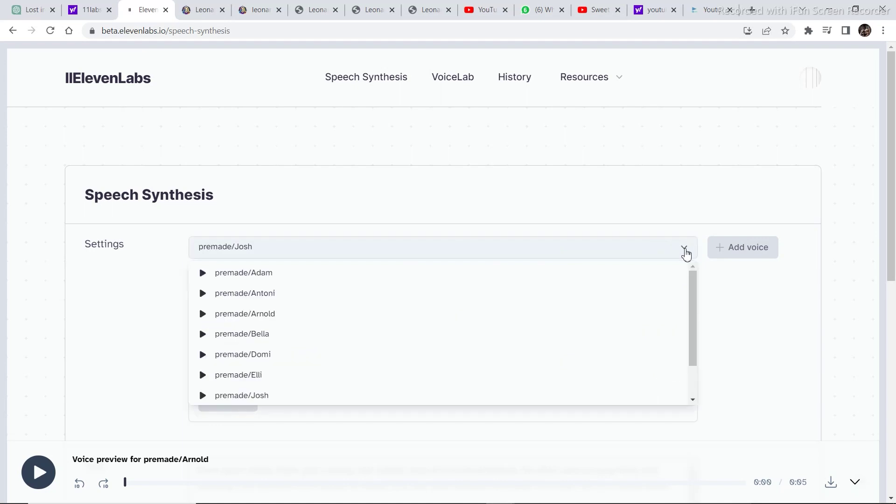
{"action": "left_click", "coordinate": [201, 276]}
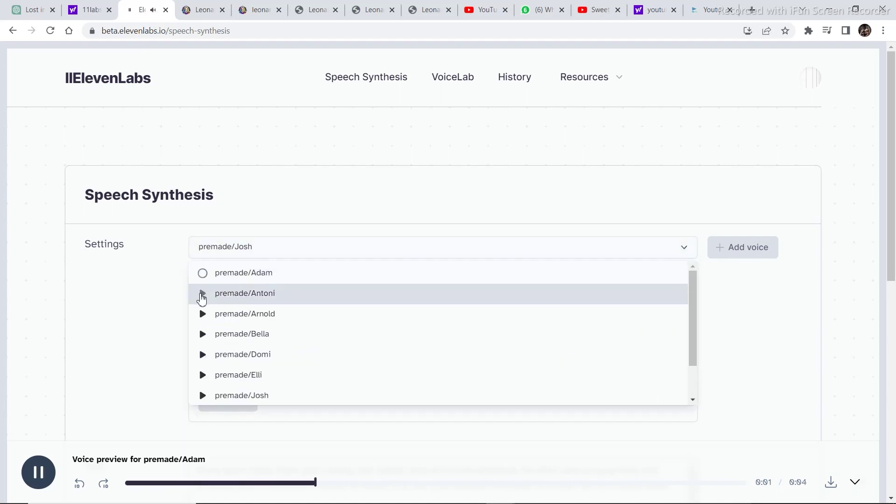
{"action": "left_click", "coordinate": [202, 295]}
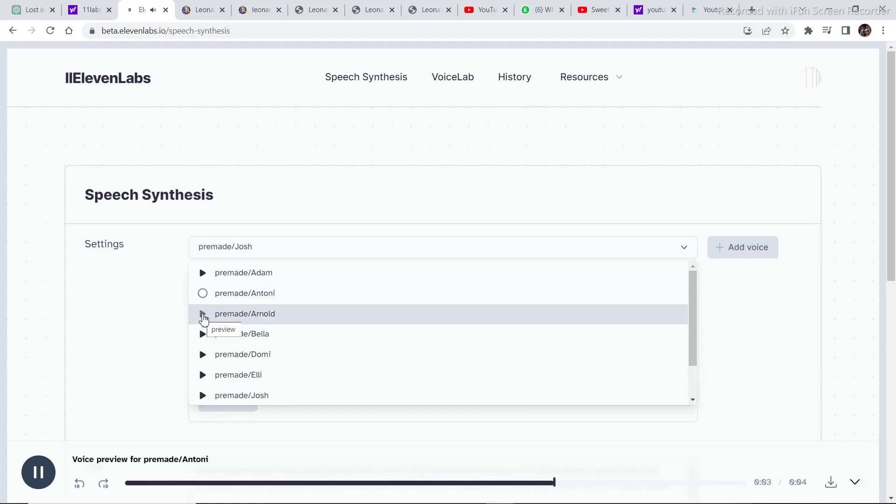
{"action": "left_click", "coordinate": [203, 316]}
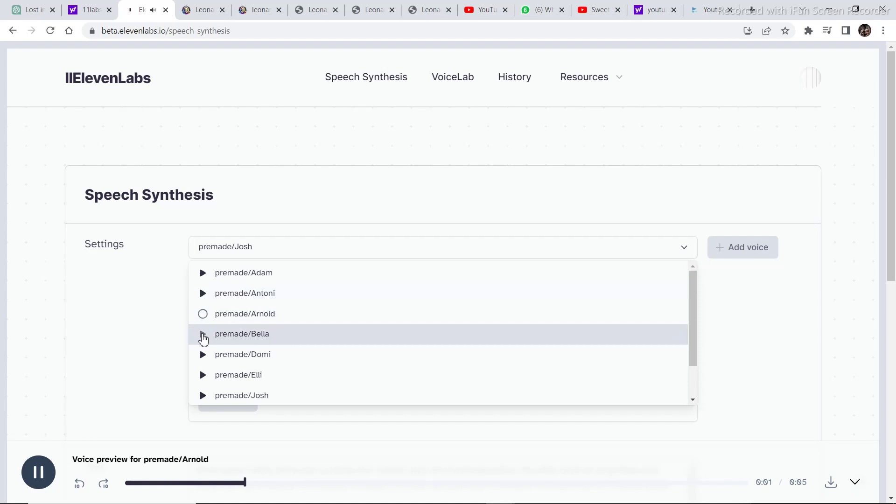
{"action": "left_click", "coordinate": [203, 335]}
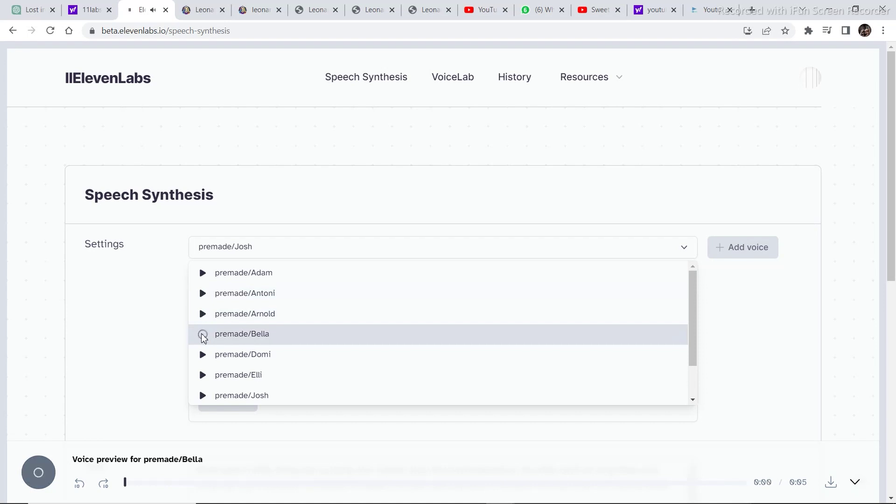
{"action": "left_click", "coordinate": [135, 308]}
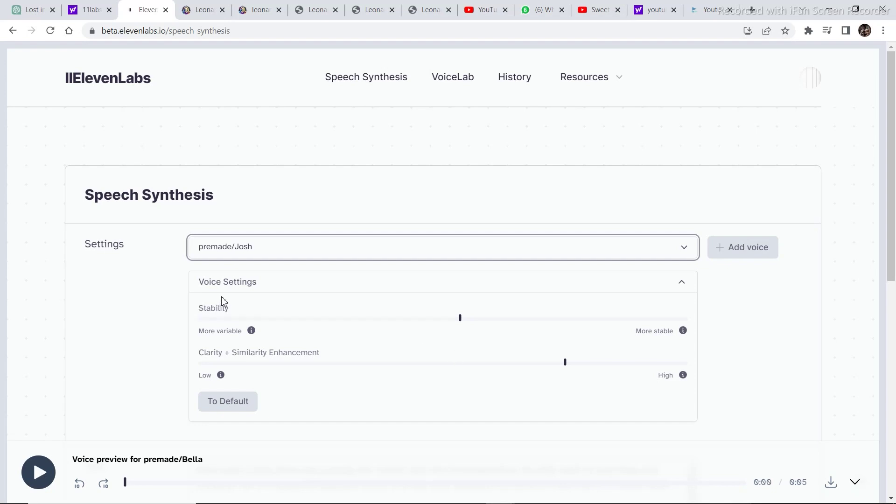
Step: Replay the Bella voice preview from the bottom player and pause it partway
{"action": "mouse_move", "coordinate": [252, 332]}
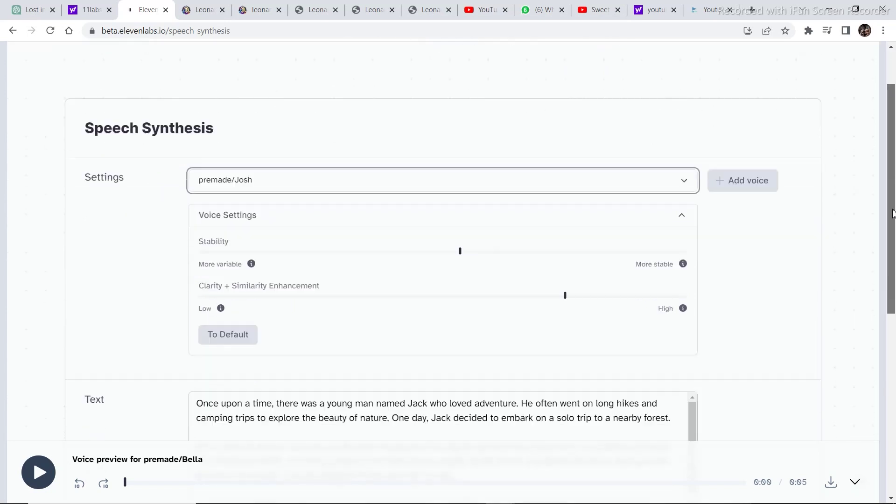
{"action": "left_click_drag", "start_coordinate": [891, 179], "coordinate": [891, 312]}
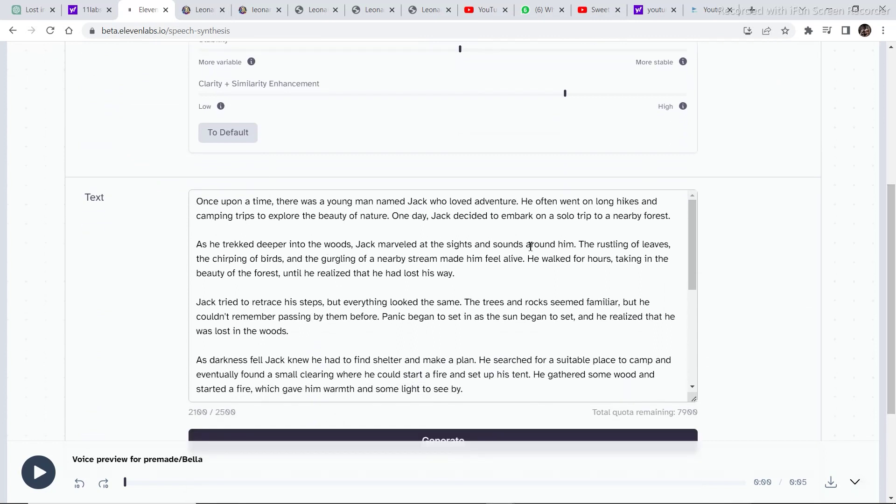
{"action": "left_click_drag", "start_coordinate": [893, 214], "coordinate": [894, 244]}
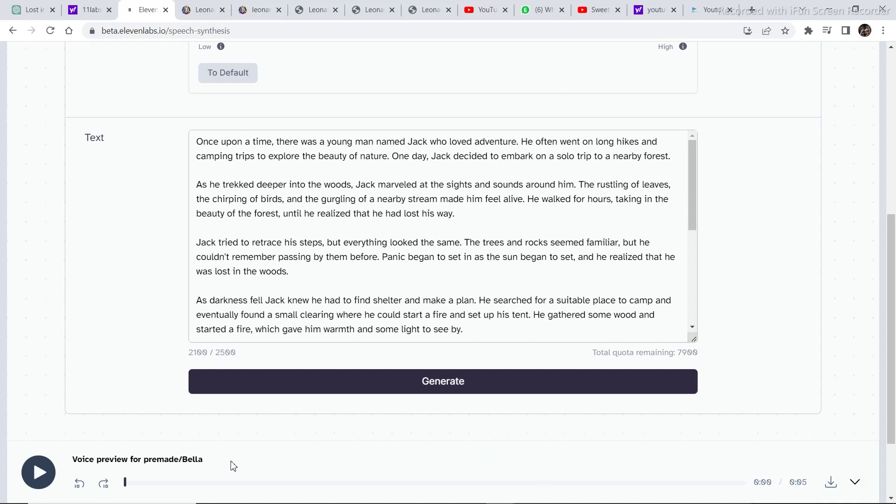
{"action": "left_click", "coordinate": [41, 475]}
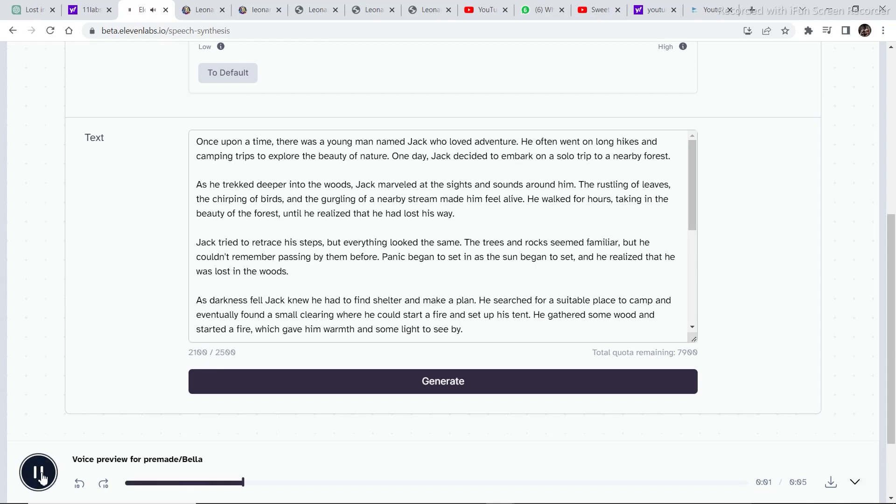
{"action": "left_click", "coordinate": [41, 475]}
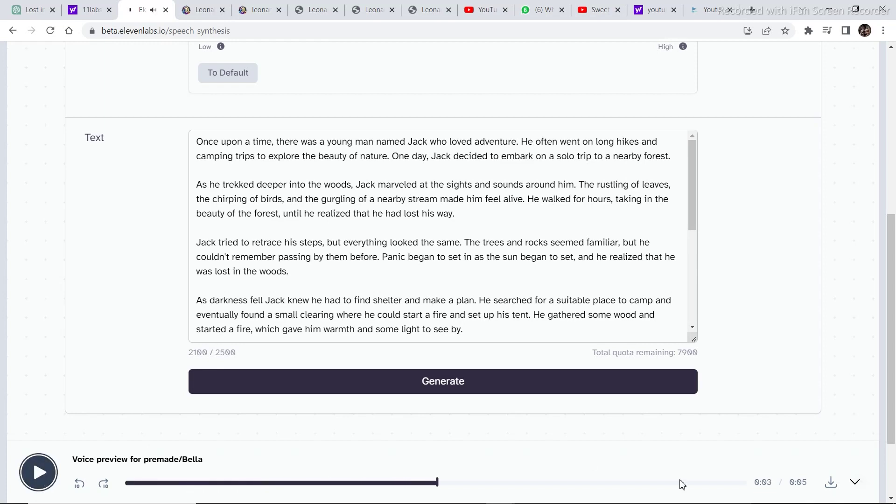
{"action": "scroll", "coordinate": [616, 337], "scroll_direction": "down", "scroll_amount": 2}
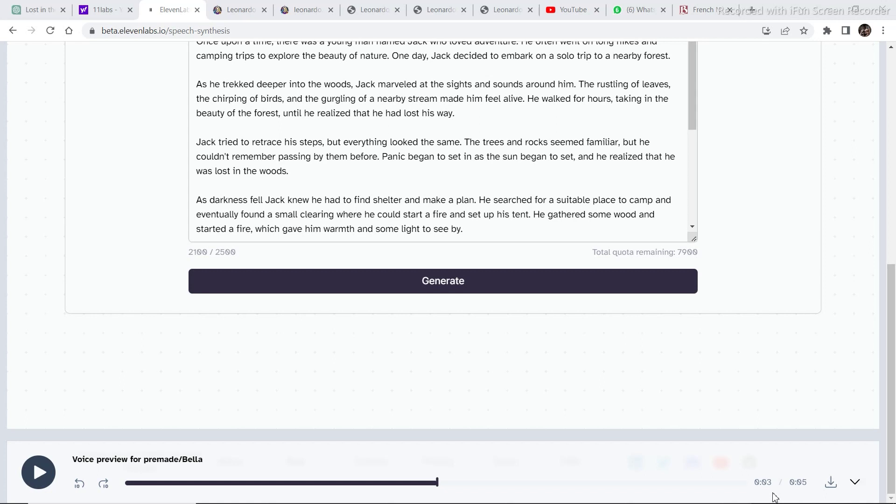
Step: Open Leonardo.Ai's AI Image Generation tool and browse to the 'looking confused lost his way' explorer images
{"action": "left_click", "coordinate": [239, 10]}
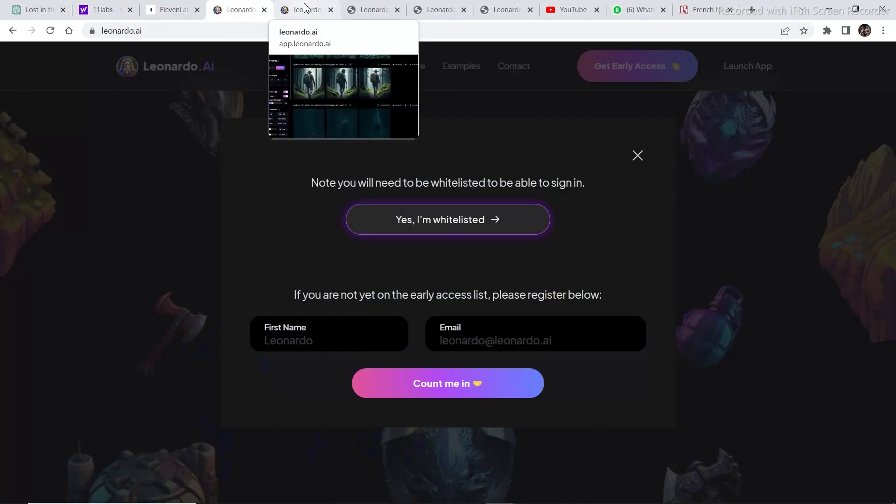
{"action": "left_click", "coordinate": [306, 10]}
{"action": "key", "text": "alt+Left"}
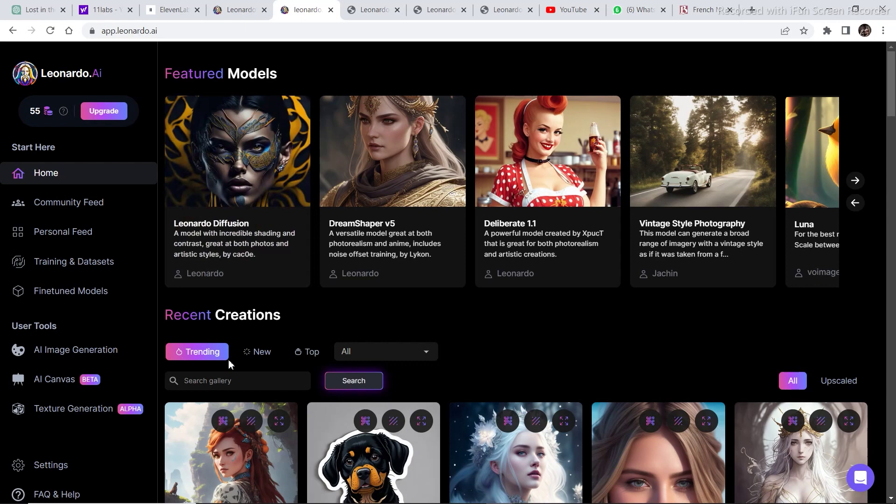
{"action": "left_click", "coordinate": [82, 355]}
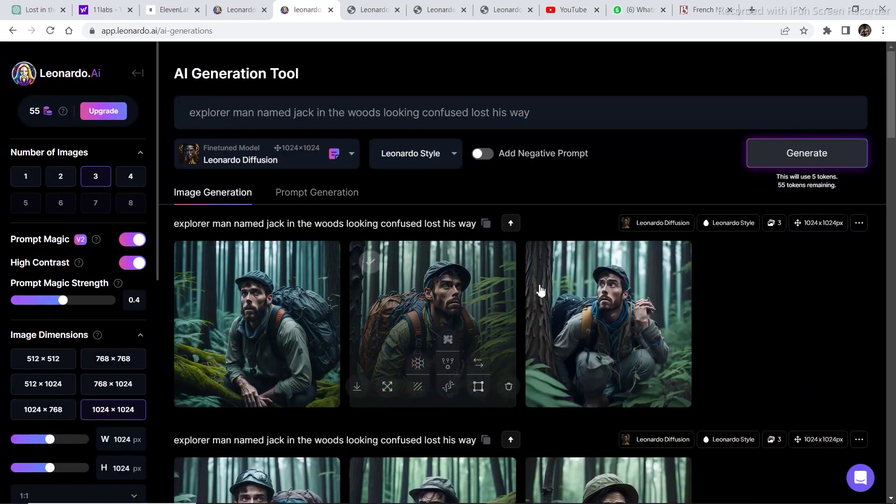
{"action": "left_click_drag", "start_coordinate": [895, 123], "coordinate": [893, 415]}
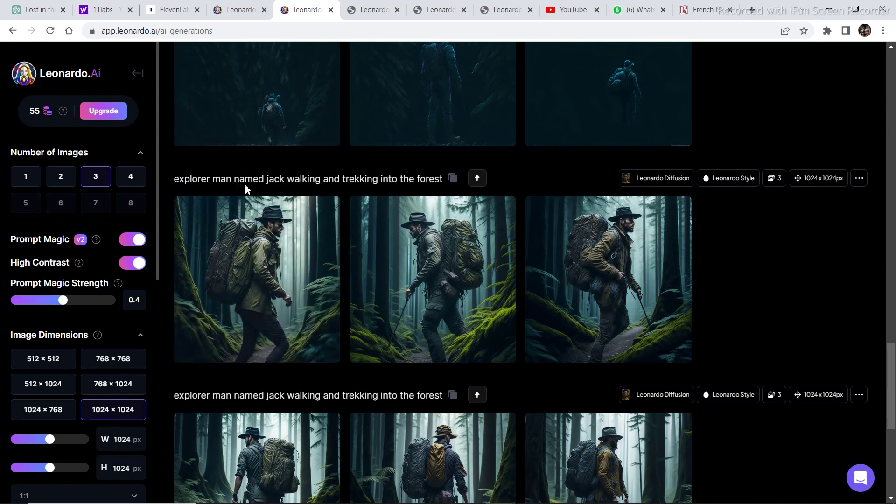
{"action": "scroll", "coordinate": [892, 336], "scroll_direction": "up", "scroll_amount": 2}
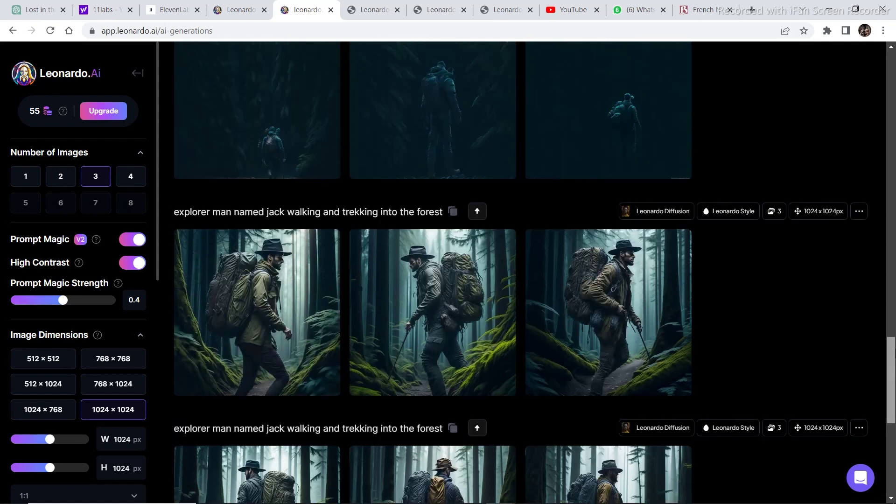
{"action": "scroll", "coordinate": [891, 336], "scroll_direction": "up", "scroll_amount": 5}
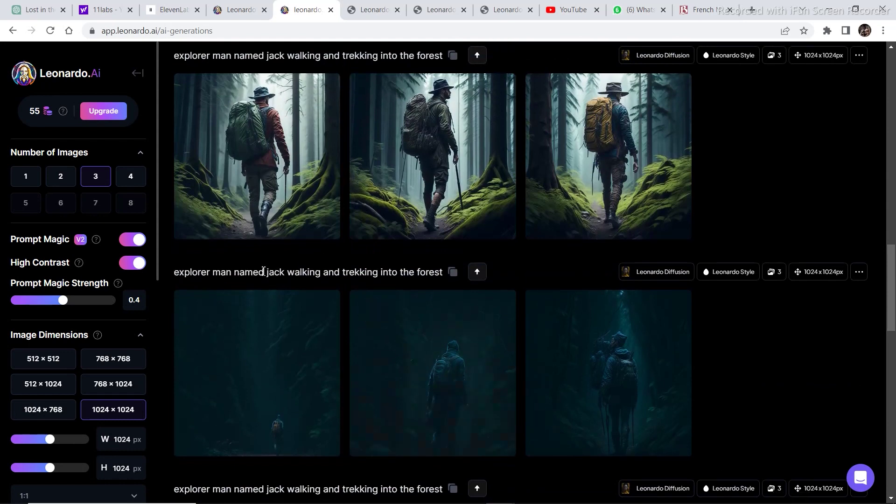
{"action": "mouse_move", "coordinate": [451, 140]}
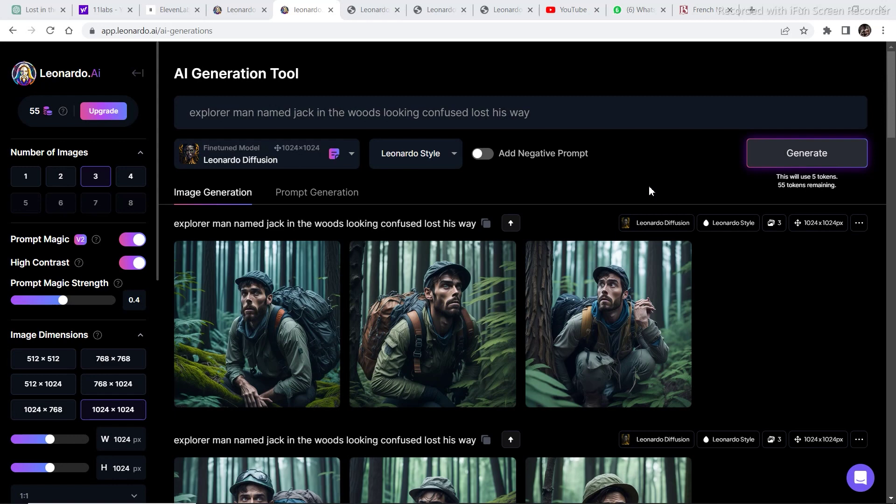
Step: Filter Behind the Name's French names list to masculine names only
{"action": "left_click", "coordinate": [700, 10]}
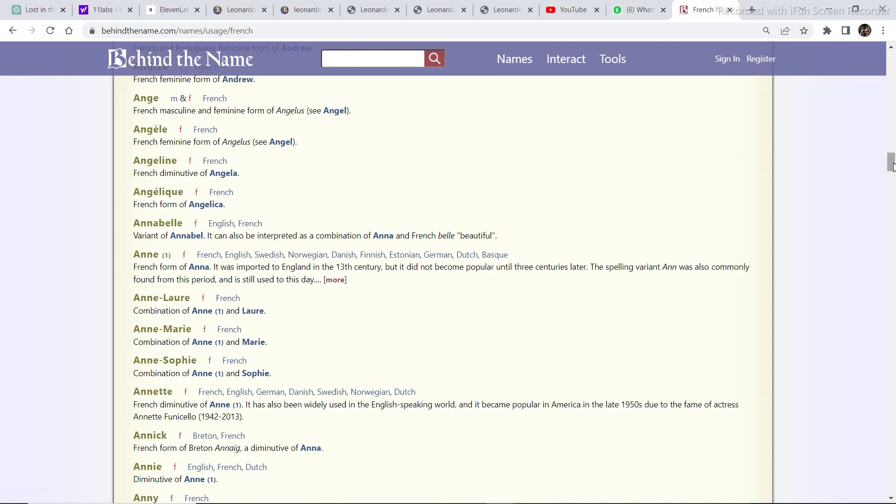
{"action": "left_click_drag", "start_coordinate": [892, 167], "coordinate": [891, 64]}
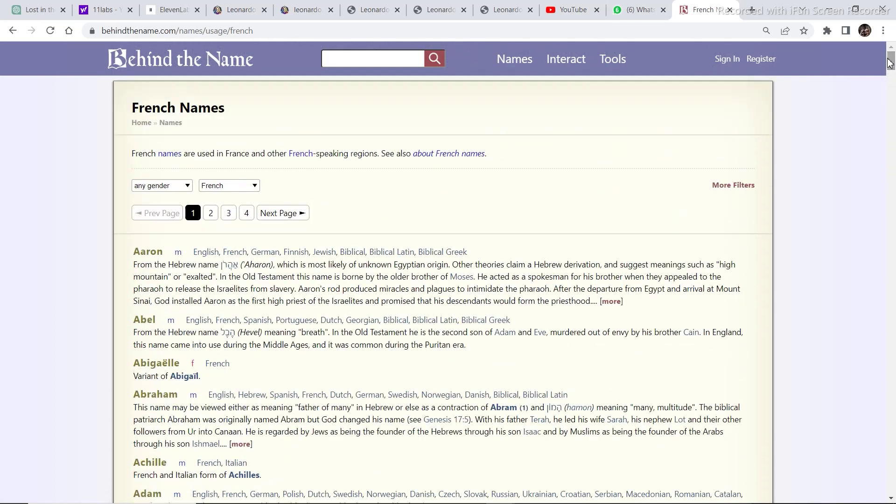
{"action": "left_click", "coordinate": [183, 188]}
{"action": "left_click", "coordinate": [221, 188]}
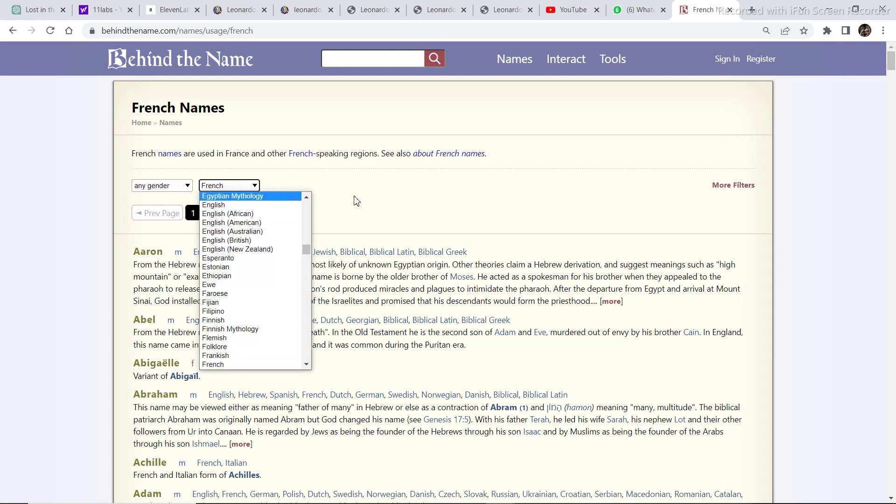
{"action": "left_click", "coordinate": [284, 180]}
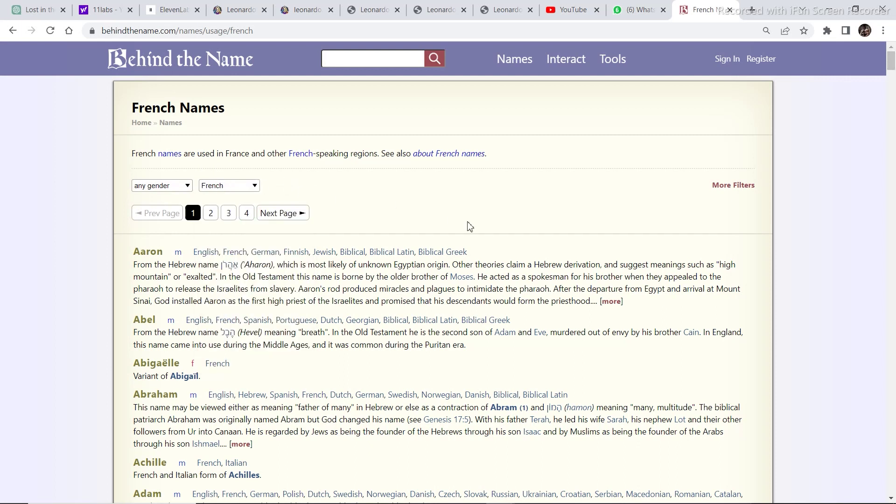
{"action": "left_click", "coordinate": [150, 189]}
{"action": "left_click", "coordinate": [151, 206]}
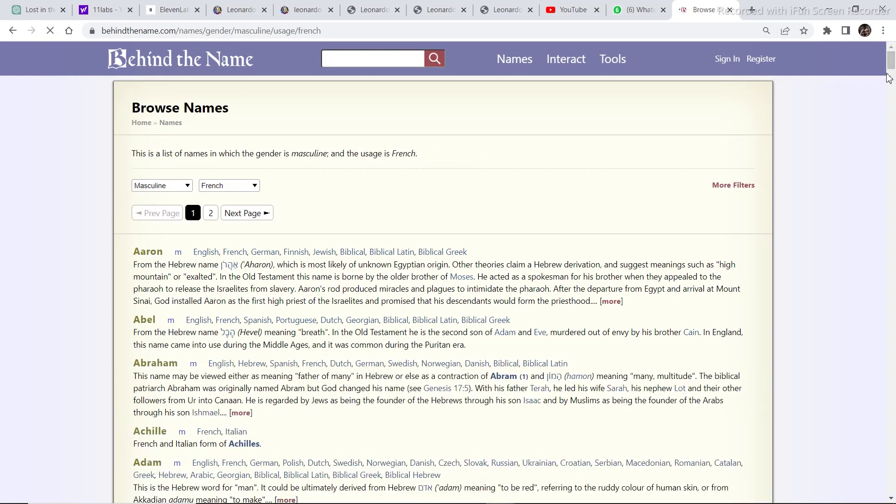
Step: Copy the name Amédée from the masculine French names list
{"action": "scroll", "coordinate": [892, 69], "scroll_direction": "down", "scroll_amount": 4}
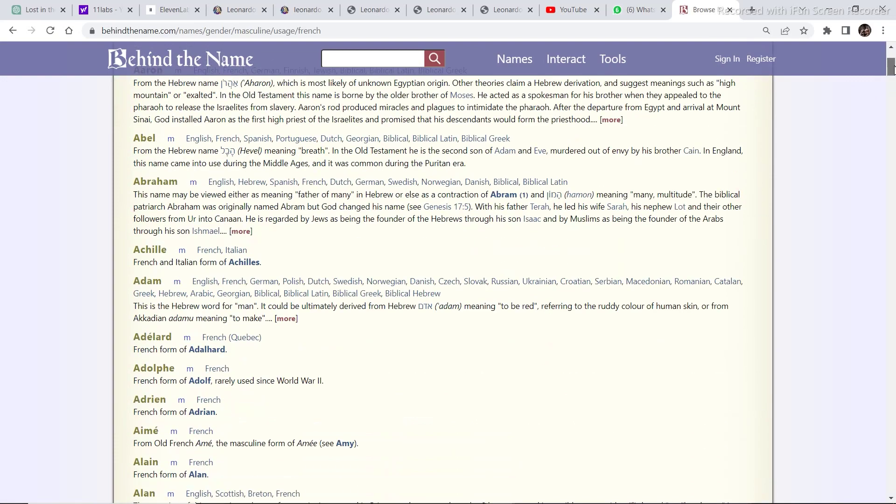
{"action": "left_click_drag", "start_coordinate": [892, 69], "coordinate": [893, 100]}
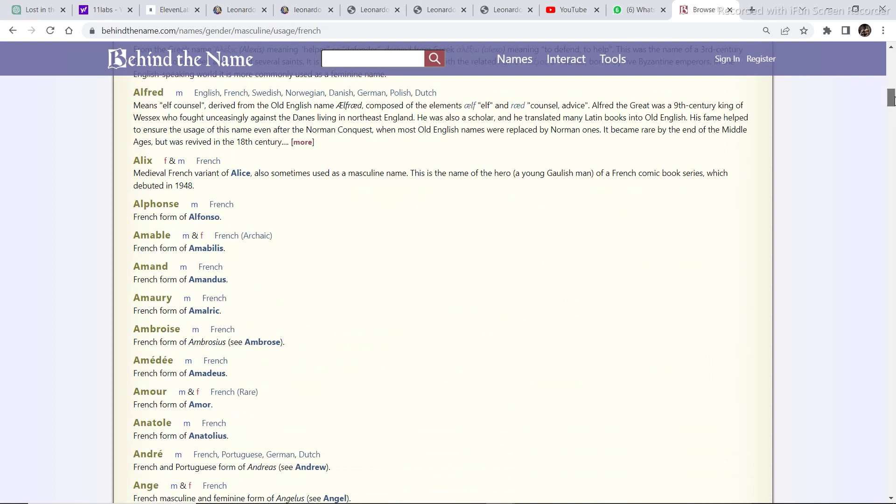
{"action": "right_click", "coordinate": [160, 362]}
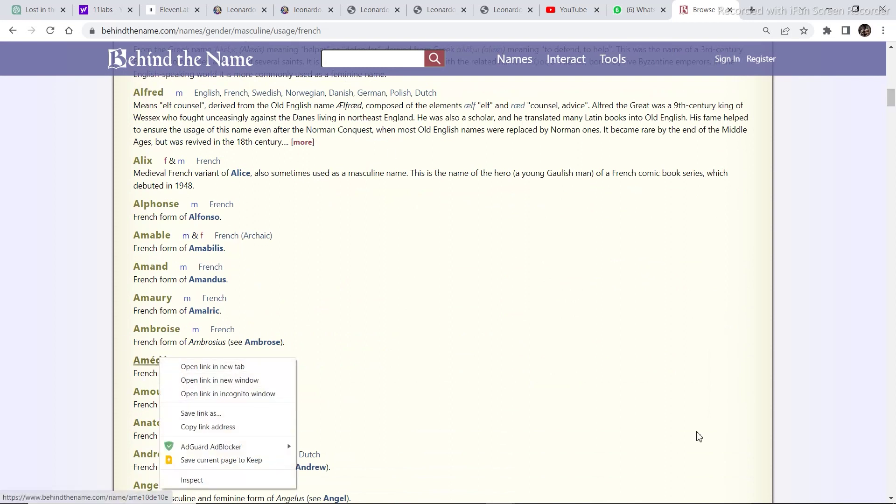
{"action": "key", "text": "Escape"}
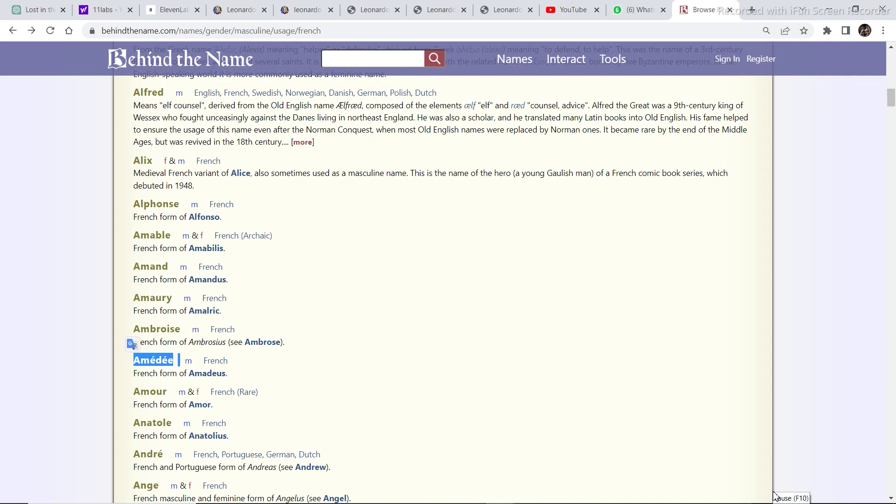
Step: Replace 'jack' with Amédée in the woods prompt and generate, then repeat with Antoine
{"action": "left_click", "coordinate": [304, 10]}
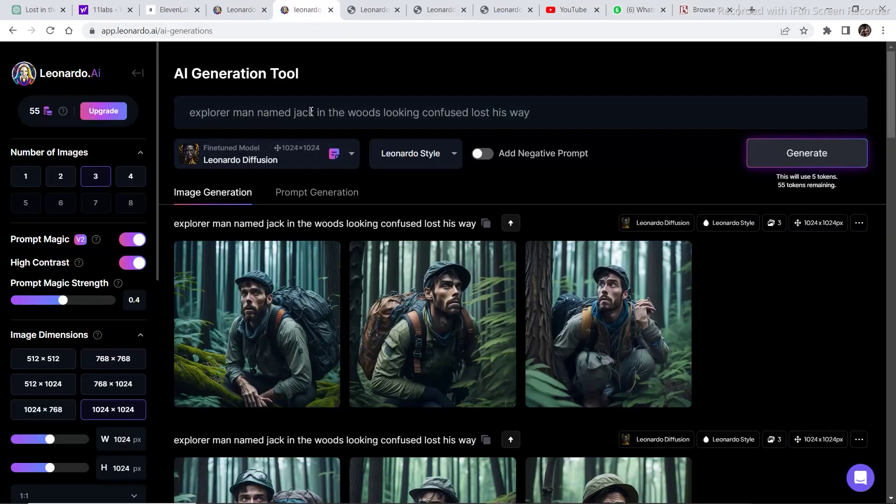
{"action": "left_click_drag", "start_coordinate": [315, 115], "coordinate": [296, 116]}
{"action": "key", "text": "BackSpace"}
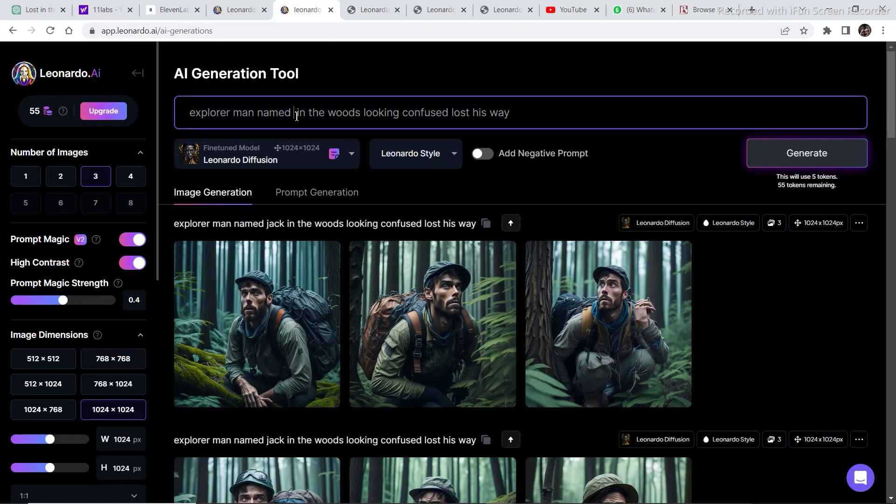
{"action": "type", "text": "Amédée"}
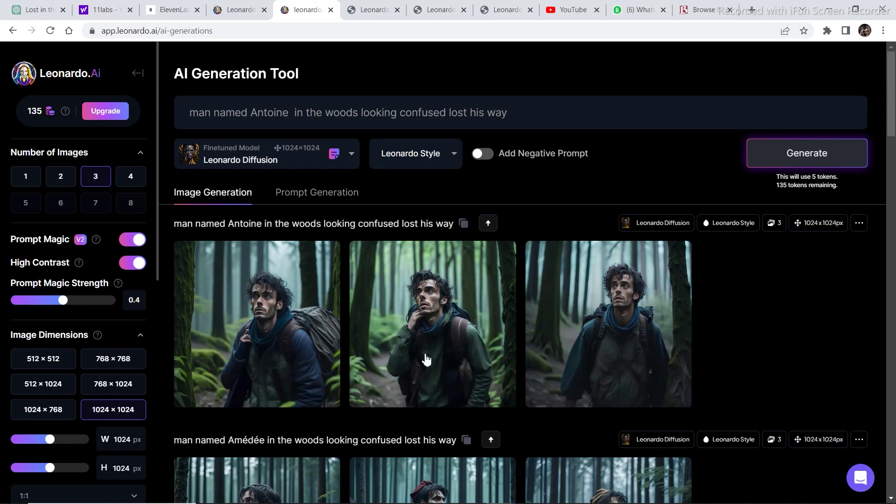
{"action": "left_click_drag", "start_coordinate": [890, 75], "coordinate": [890, 101]}
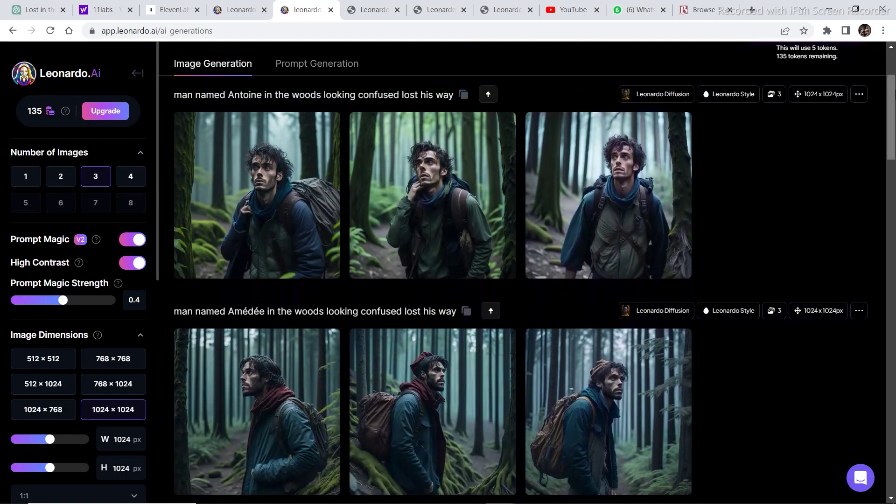
{"action": "left_click_drag", "start_coordinate": [891, 95], "coordinate": [894, 144]}
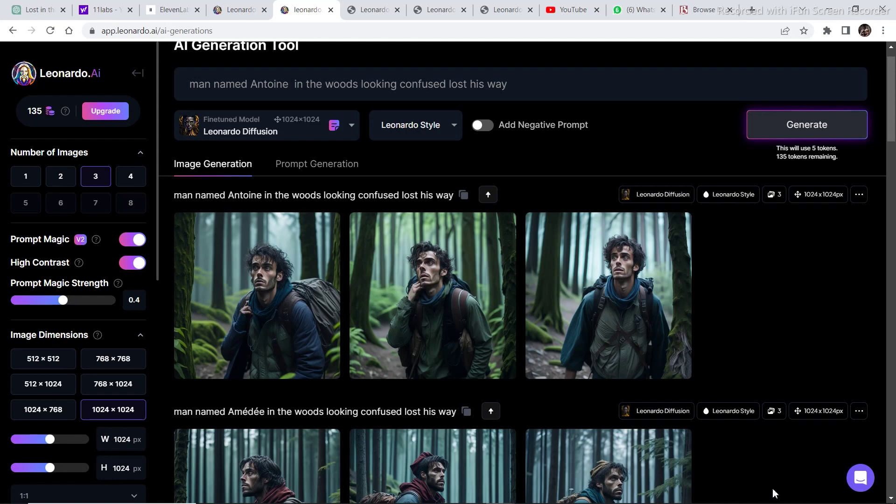
{"action": "key", "text": "ctrl+9"}
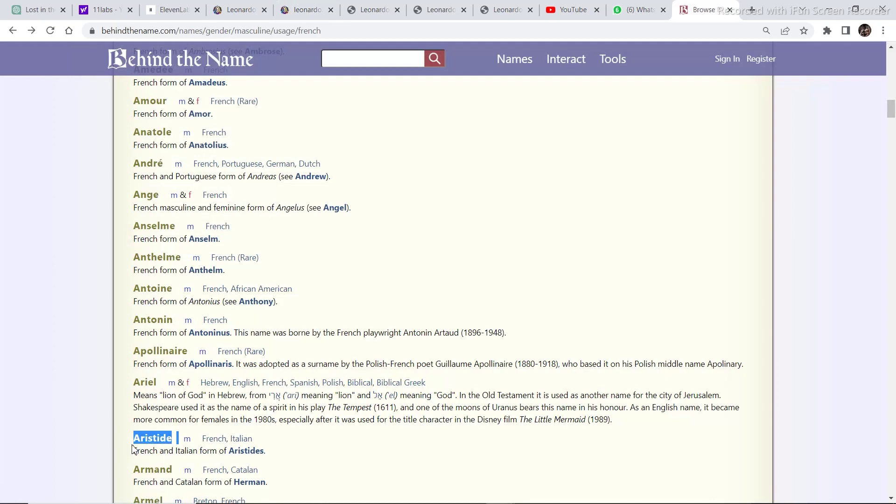
Step: Replace Antoine with Aristide in the prompt and generate three woods images
{"action": "left_click", "coordinate": [313, 9]}
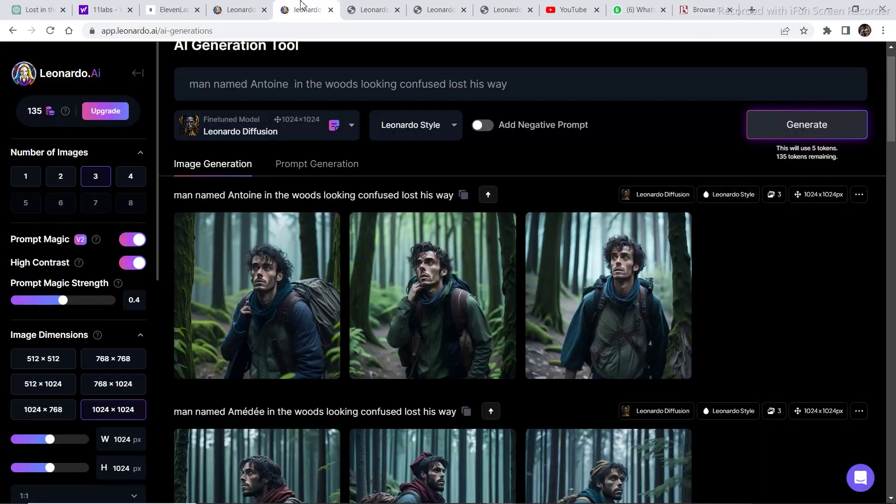
{"action": "double_click", "coordinate": [255, 93]}
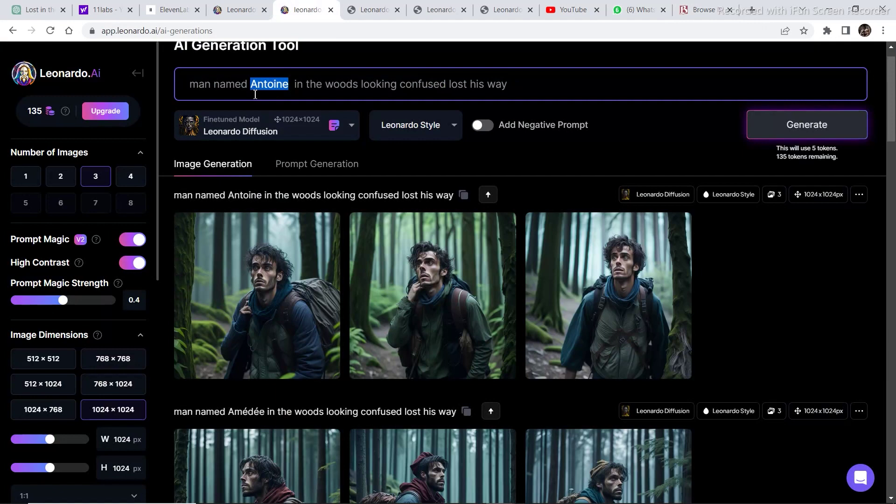
{"action": "type", "text": "Aristide"}
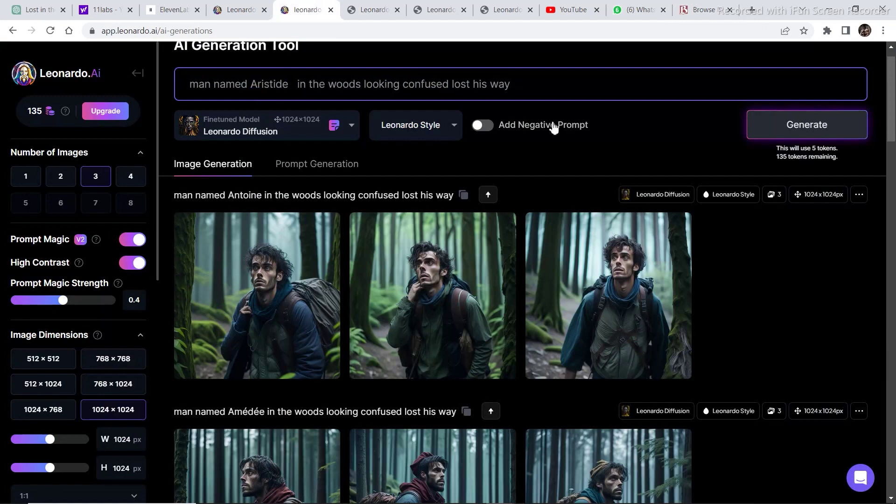
{"action": "left_click", "coordinate": [795, 122]}
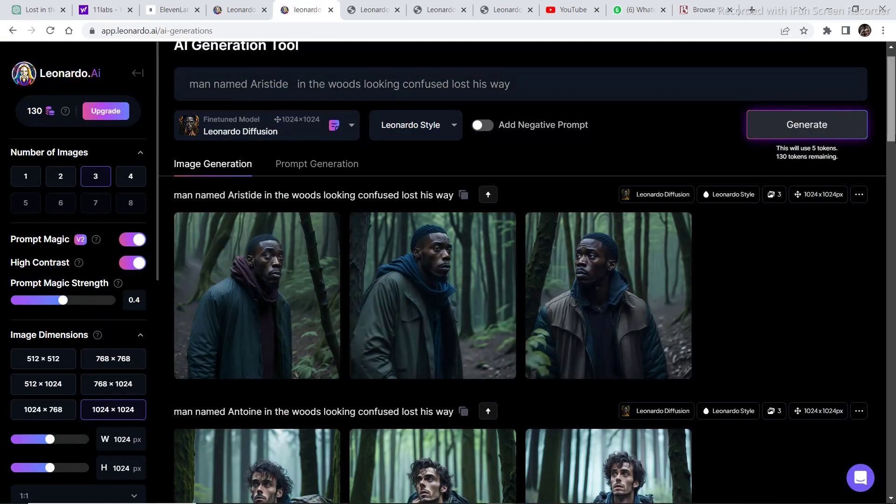
{"action": "scroll", "coordinate": [523, 272], "scroll_direction": "down", "scroll_amount": 3}
{"action": "scroll", "coordinate": [528, 99], "scroll_direction": "up", "scroll_amount": 3}
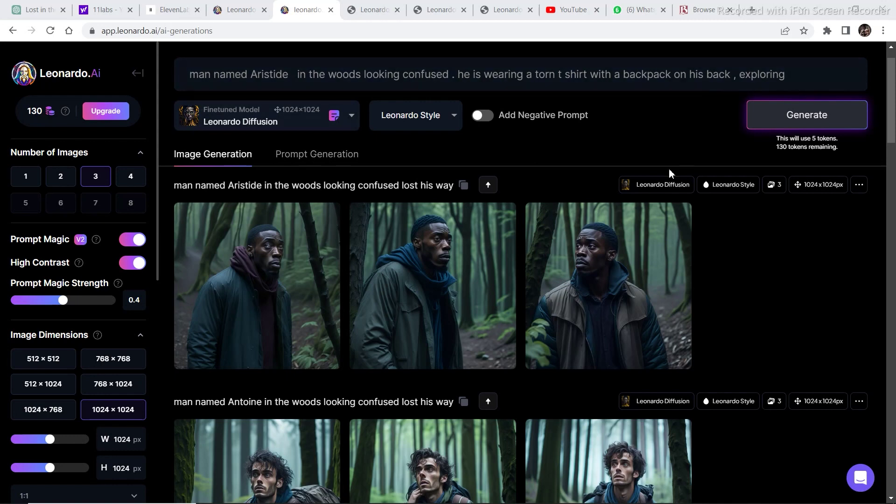
Step: Generate the t-shirt-and-backpack Aristide with negative prompt 'uneven', plus a skinny, short-haired, beardless version
{"action": "left_click", "coordinate": [792, 117]}
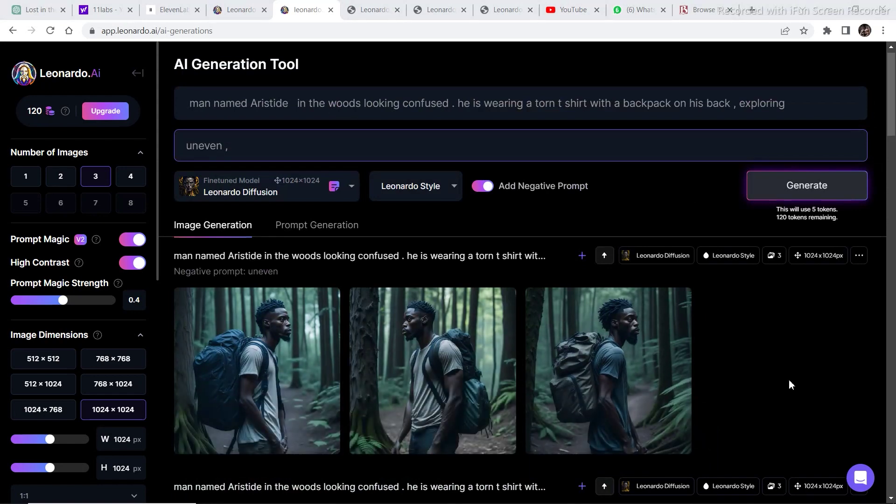
{"action": "mouse_move", "coordinate": [682, 406]}
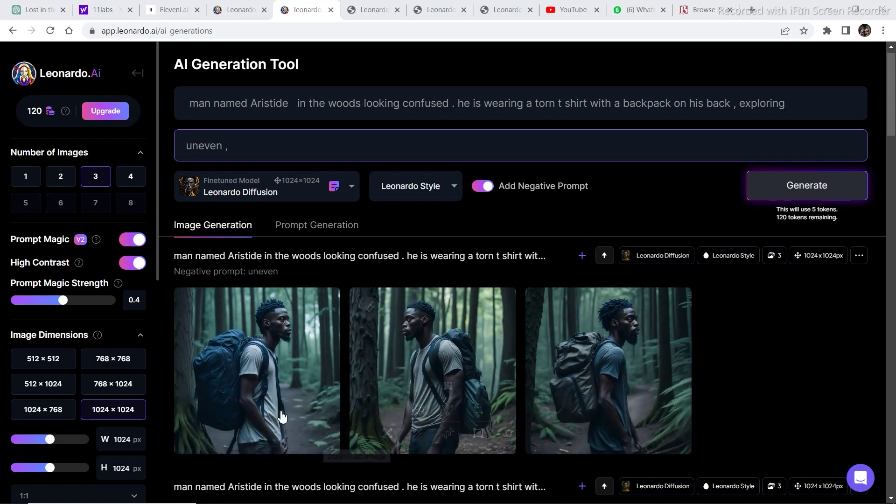
{"action": "mouse_move", "coordinate": [306, 345]}
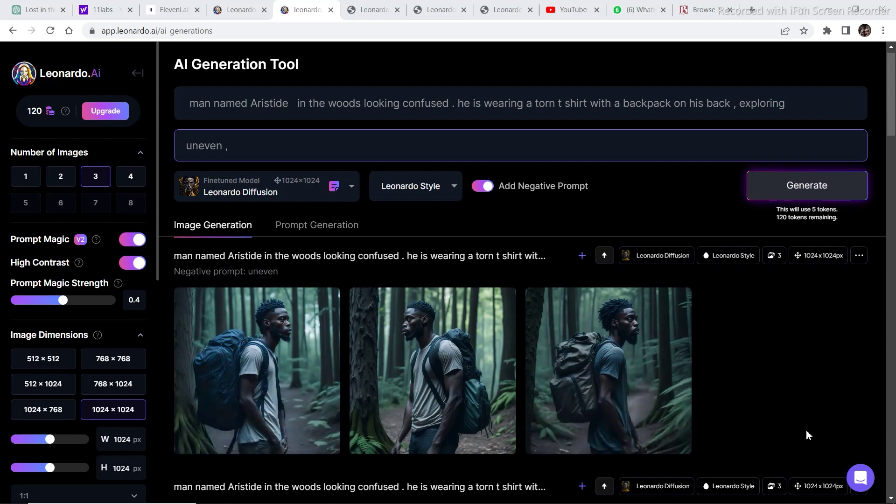
{"action": "scroll", "coordinate": [776, 489], "scroll_direction": "down", "scroll_amount": 7}
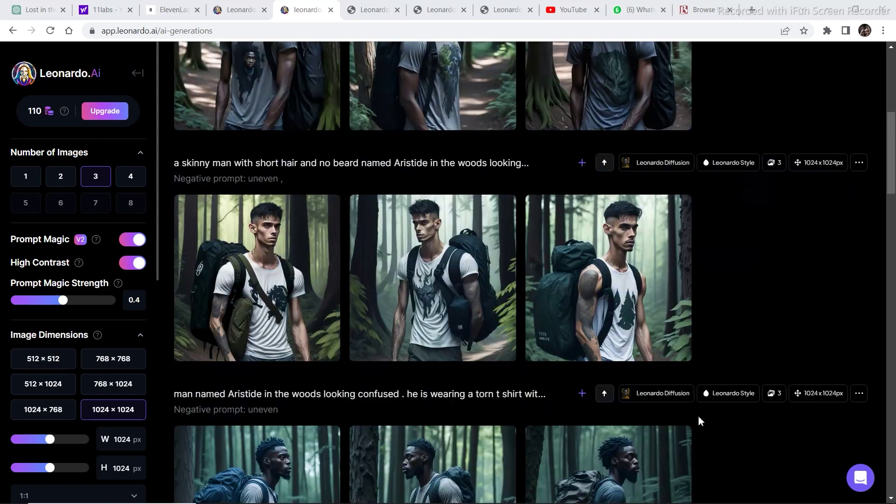
Step: Scroll back up to the new images of the skinny black Aristide in the woods
{"action": "mouse_move", "coordinate": [259, 204]}
{"action": "mouse_move", "coordinate": [252, 279]}
{"action": "scroll", "coordinate": [224, 159], "scroll_direction": "up", "scroll_amount": 5}
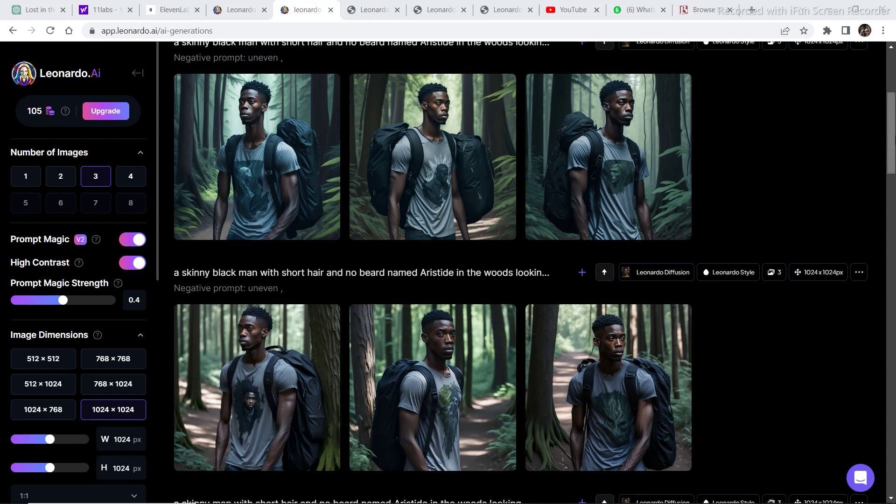
{"action": "mouse_move", "coordinate": [433, 146]}
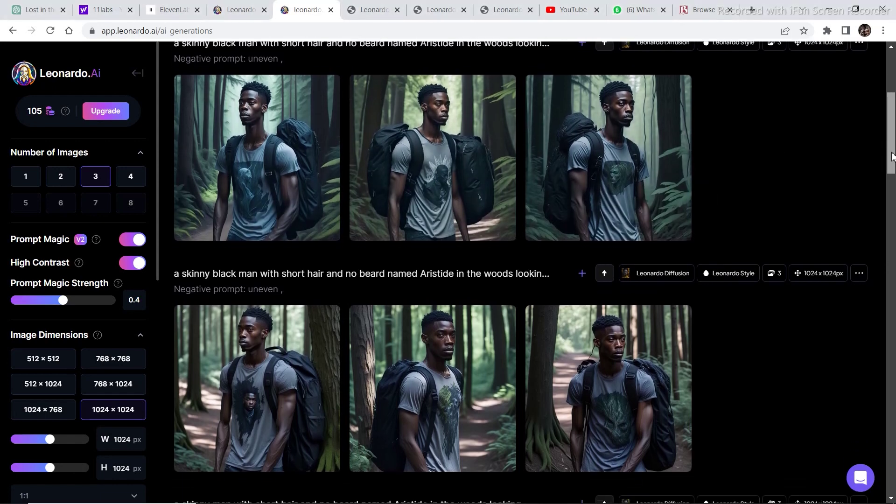
{"action": "mouse_move", "coordinate": [632, 378]}
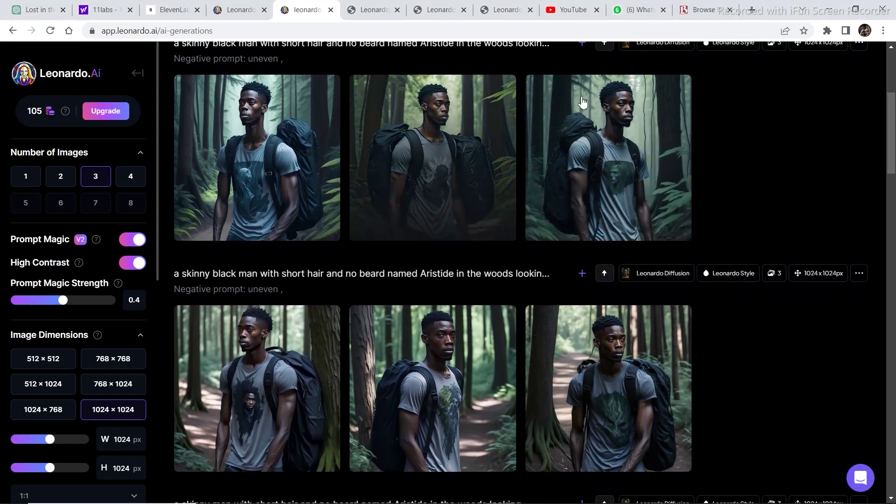
{"action": "mouse_move", "coordinate": [281, 368]}
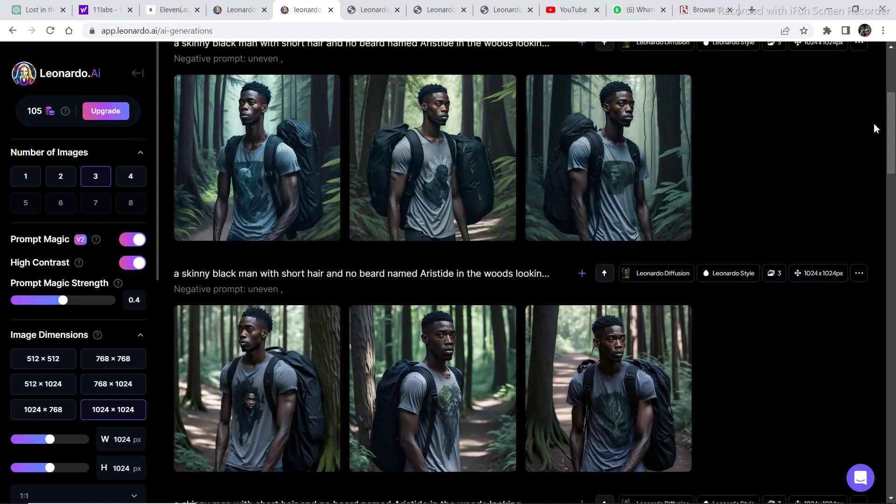
{"action": "scroll", "coordinate": [889, 124], "scroll_direction": "up", "scroll_amount": 1}
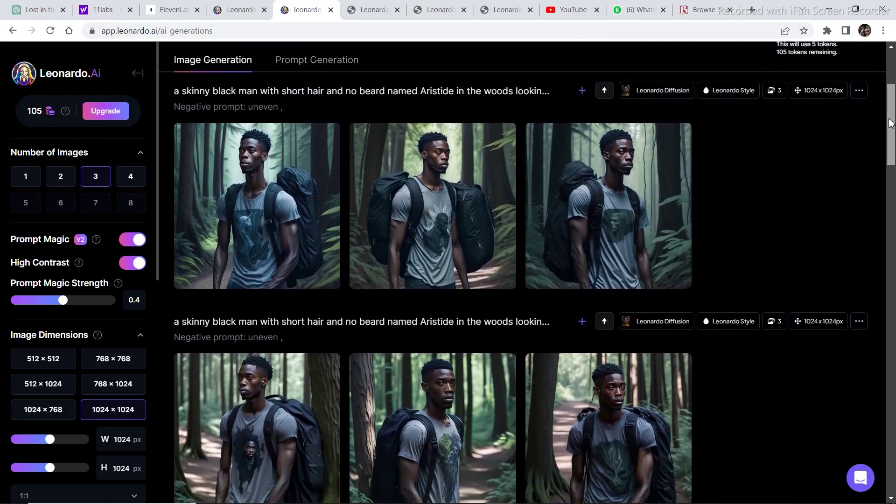
{"action": "mouse_move", "coordinate": [889, 124]}
{"action": "left_mouse_down"}
{"action": "mouse_move", "coordinate": [886, 88]}
{"action": "mouse_move", "coordinate": [887, 114]}
{"action": "left_mouse_up"}
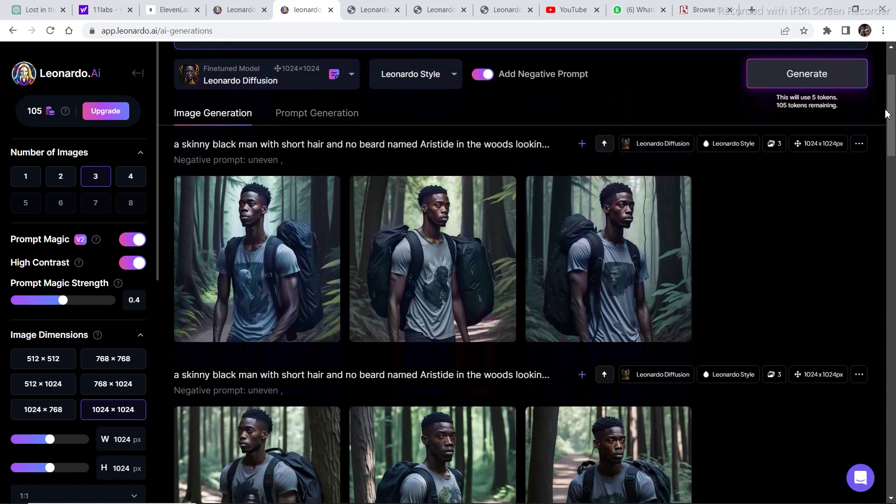
{"action": "mouse_move", "coordinate": [887, 114]}
{"action": "left_mouse_down"}
{"action": "mouse_move", "coordinate": [890, 94]}
{"action": "mouse_move", "coordinate": [889, 112]}
{"action": "left_mouse_up"}
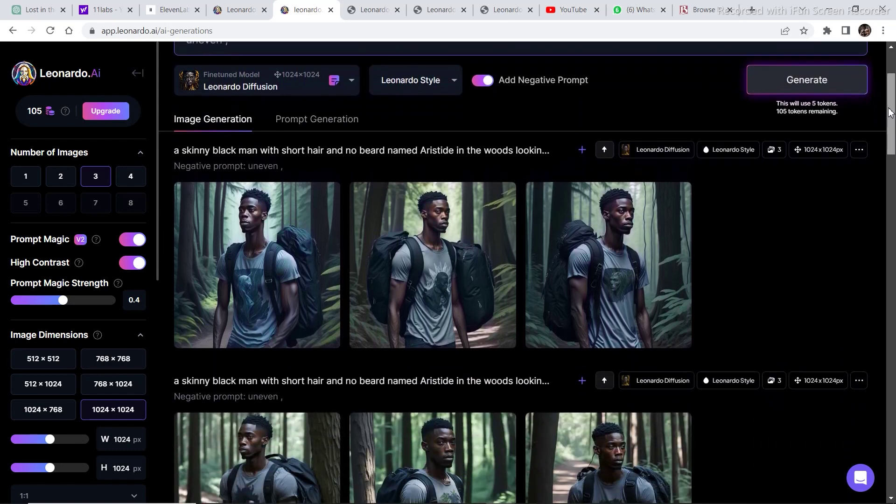